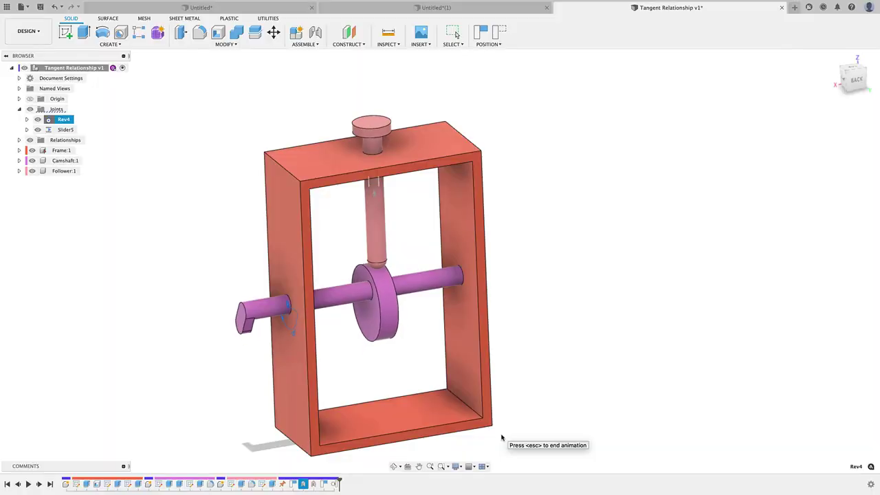
# Step: Move the frame, camshaft and follower apart from one another to test their freedom of movement
pyautogui.scroll(2, 426, 296)
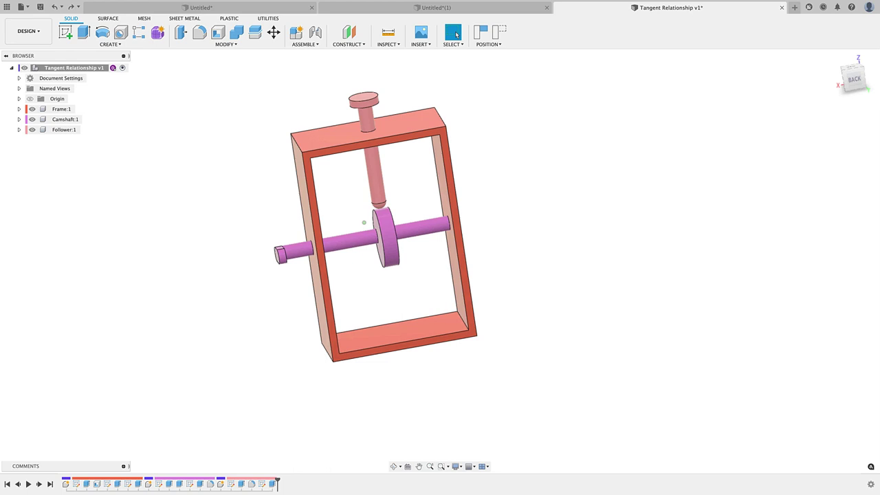
pyautogui.keyDown('shift'); pyautogui.moveTo(670, 272); pyautogui.dragTo(556, 300, button='middle'); pyautogui.keyUp('shift')
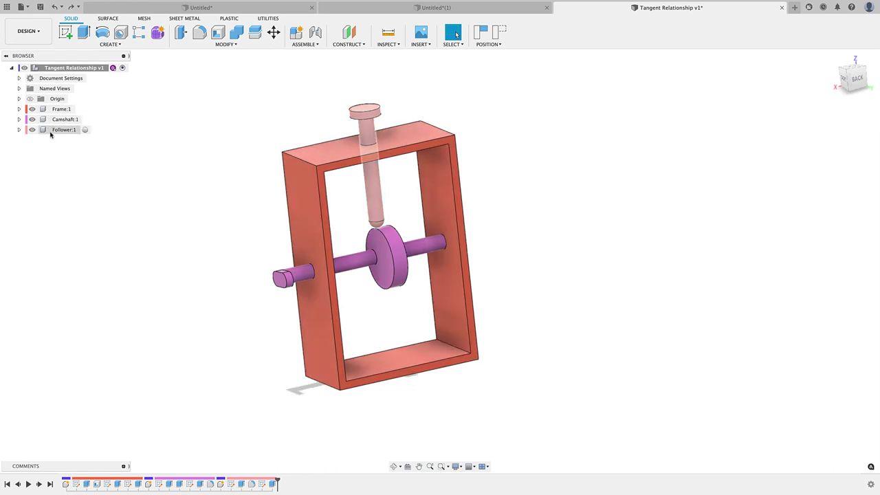
pyautogui.moveTo(447, 194); pyautogui.dragTo(694, 186)
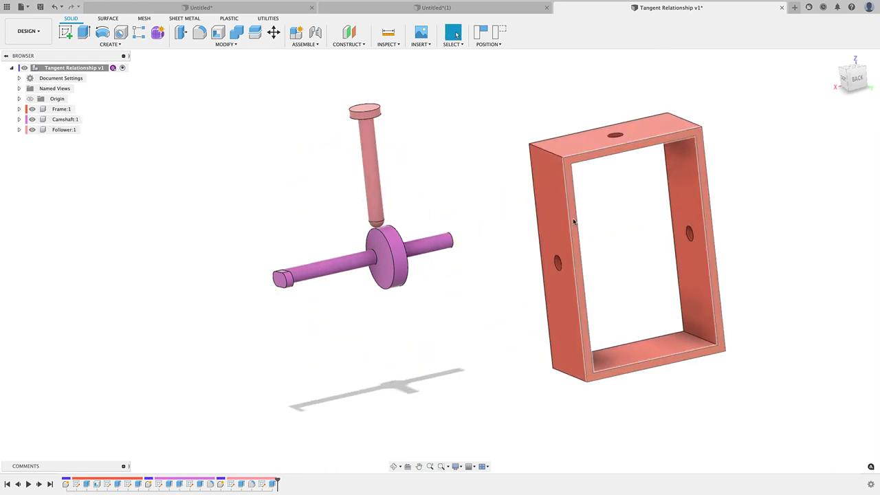
pyautogui.moveTo(410, 258); pyautogui.dragTo(309, 331)
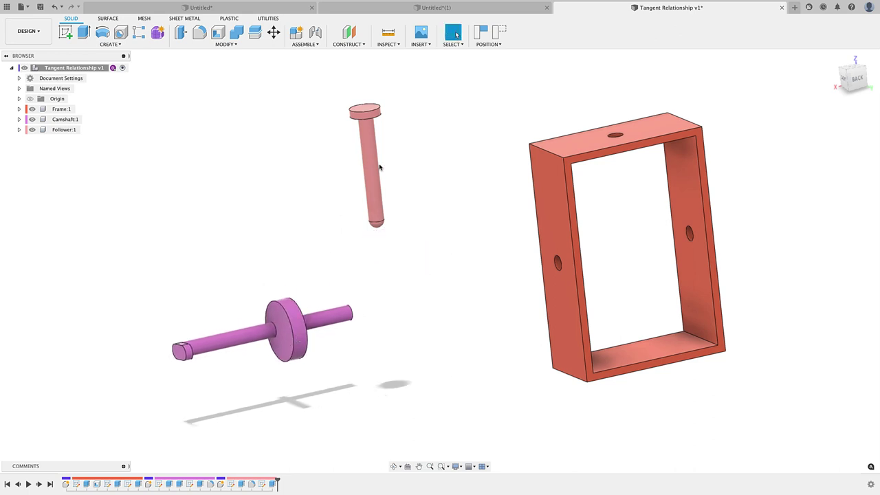
pyautogui.moveTo(364, 161); pyautogui.dragTo(291, 138)
# Step: Undo the moves of the follower, camshaft and frame
pyautogui.hotkey('ctrl', 'z')
pyautogui.hotkey('ctrl', 'z')
pyautogui.hotkey('ctrl', 'z')
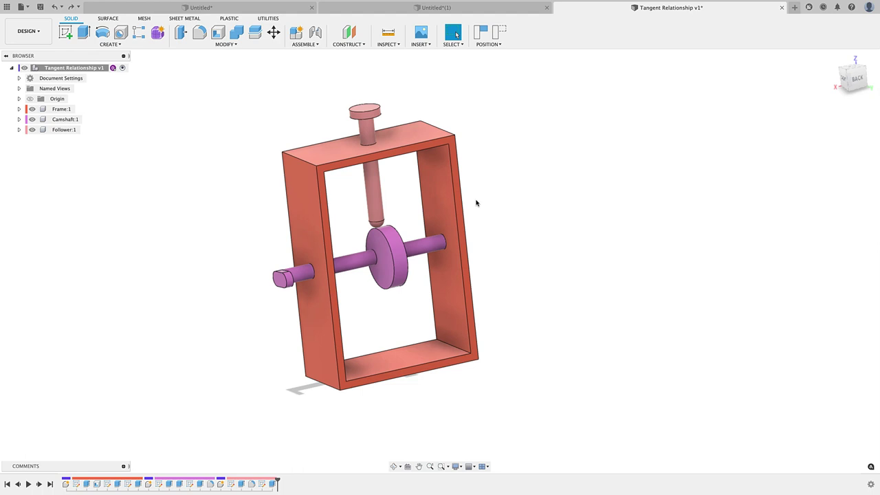
# Step: Ground the Frame component so that it is fixed in place
pyautogui.keyDown('shift'); pyautogui.hscroll(3, 475, 203); pyautogui.keyUp('shift')
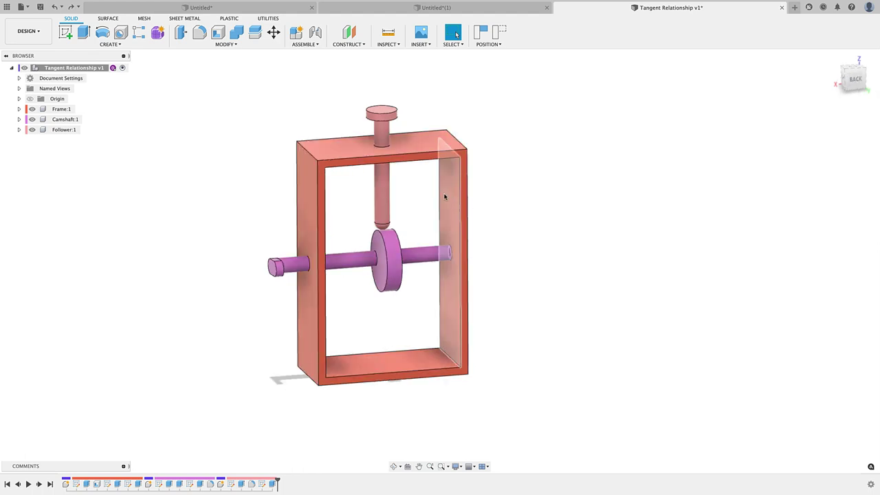
pyautogui.click(305, 234)
pyautogui.click(240, 219)
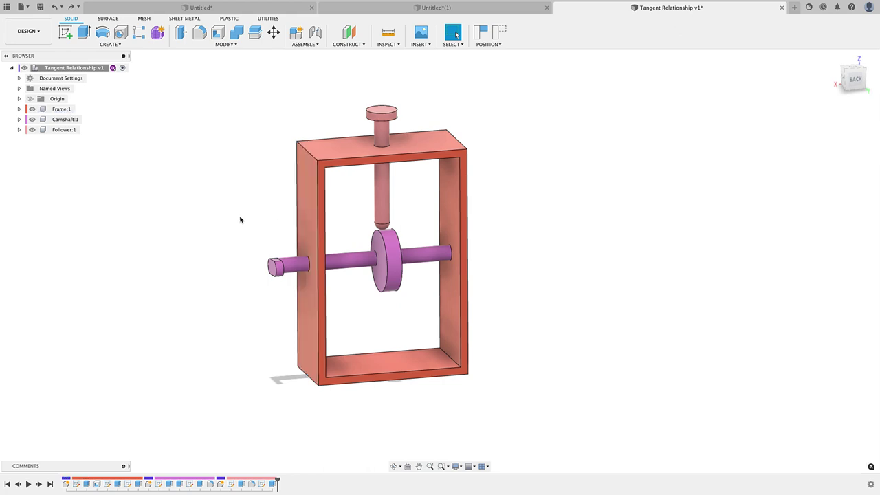
pyautogui.rightClick(62, 110)
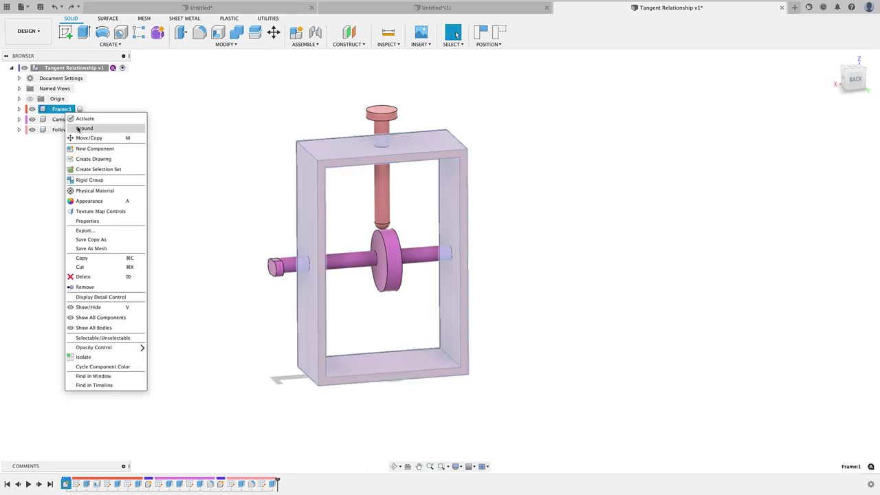
pyautogui.click(78, 128)
pyautogui.click(124, 200)
# Step: Set up an as-built joint of type Revolute between the camshaft and the frame
pyautogui.keyDown('shift'); pyautogui.moveTo(124, 200); pyautogui.dragTo(407, 295, button='middle'); pyautogui.keyUp('shift')
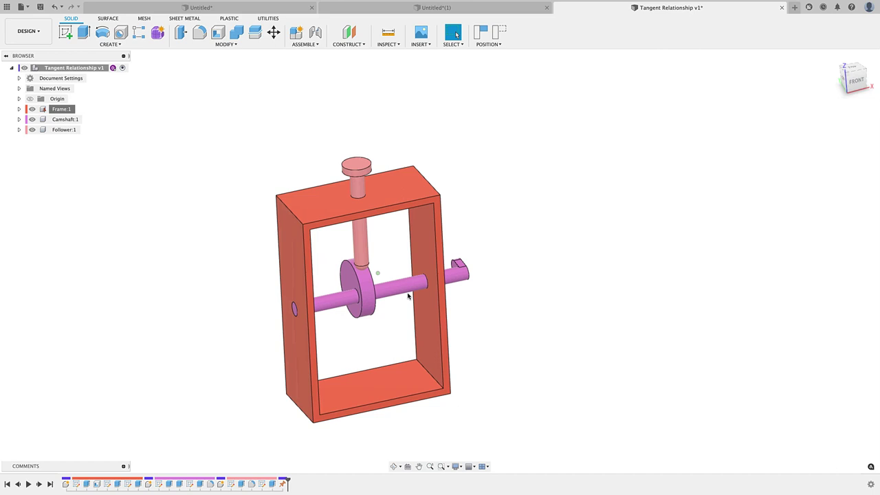
pyautogui.click(408, 294)
pyautogui.scroll(4, 411, 258)
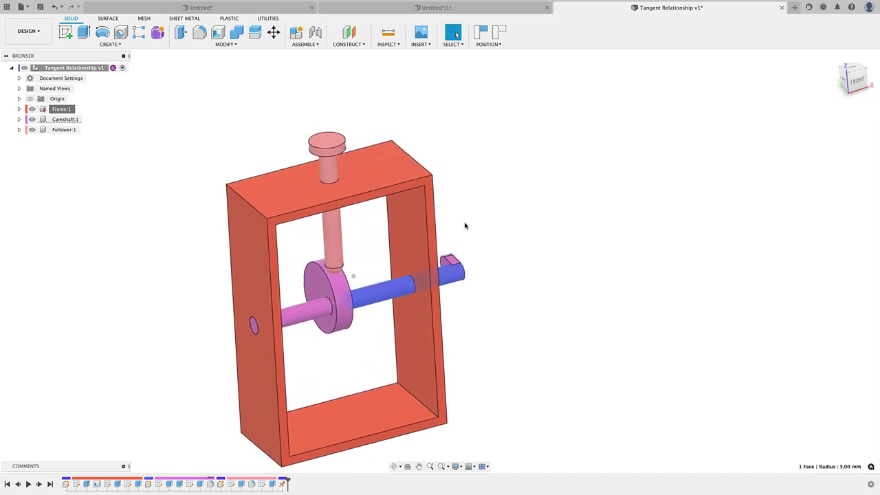
pyautogui.scroll(-1, 464, 225)
pyautogui.click(519, 218)
pyautogui.click(304, 44)
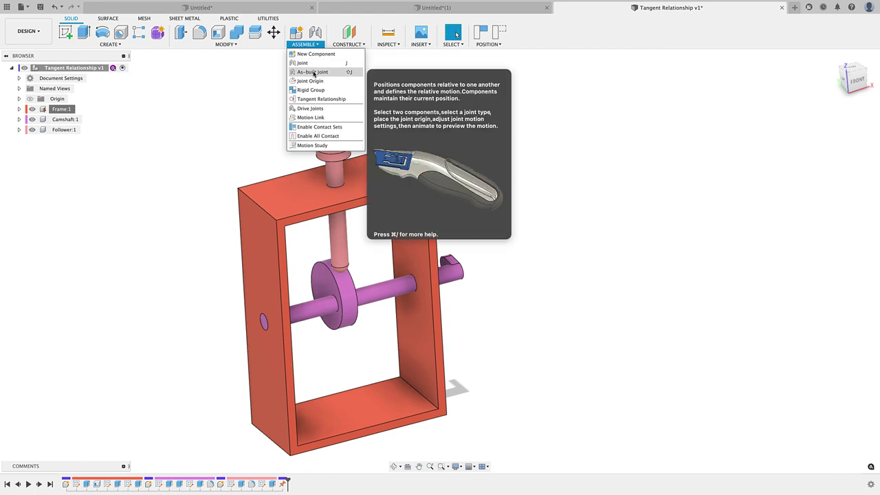
pyautogui.click(313, 71)
pyautogui.moveTo(562, 102); pyautogui.dragTo(480, 112)
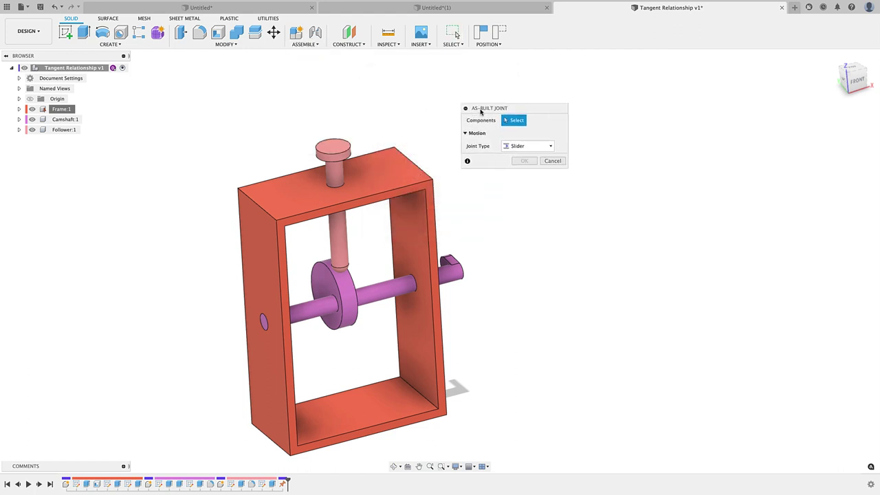
pyautogui.click(513, 146)
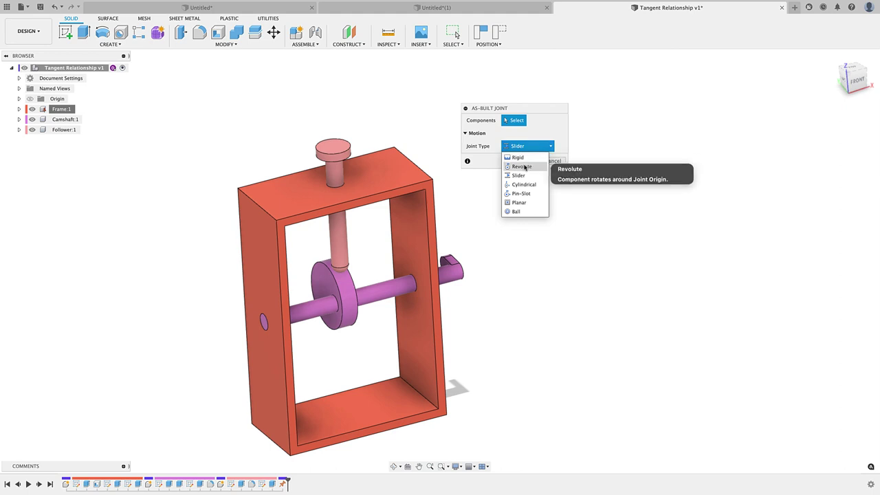
pyautogui.click(520, 166)
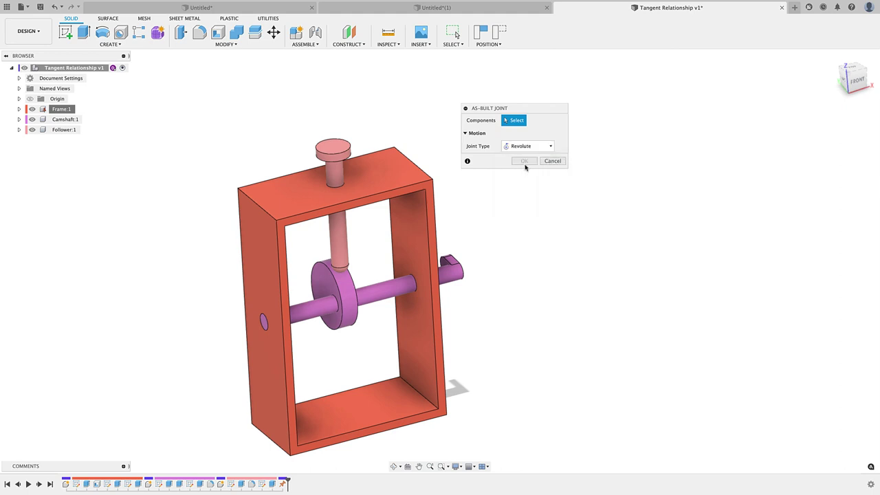
pyautogui.click(390, 294)
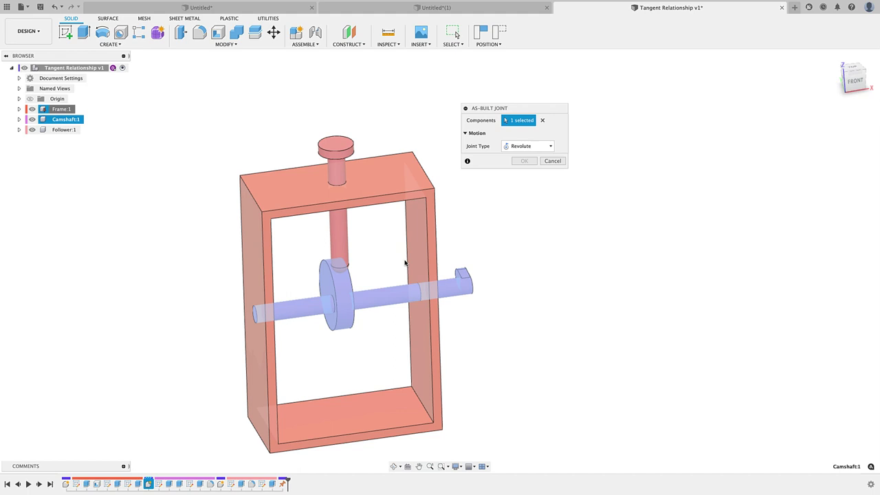
pyautogui.click(419, 243)
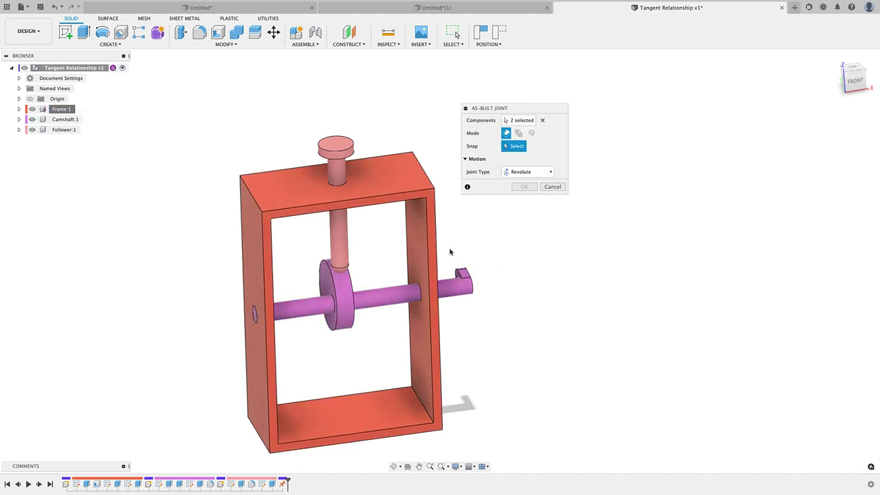
# Step: Place the revolute joint's origin on the circular edge where the shaft exits the frame's crank side, rotating about the Z axis, and create the joint
pyautogui.keyDown('shift'); pyautogui.scroll(-3, 416, 316); pyautogui.keyUp('shift')
pyautogui.scroll(4, 416, 316)
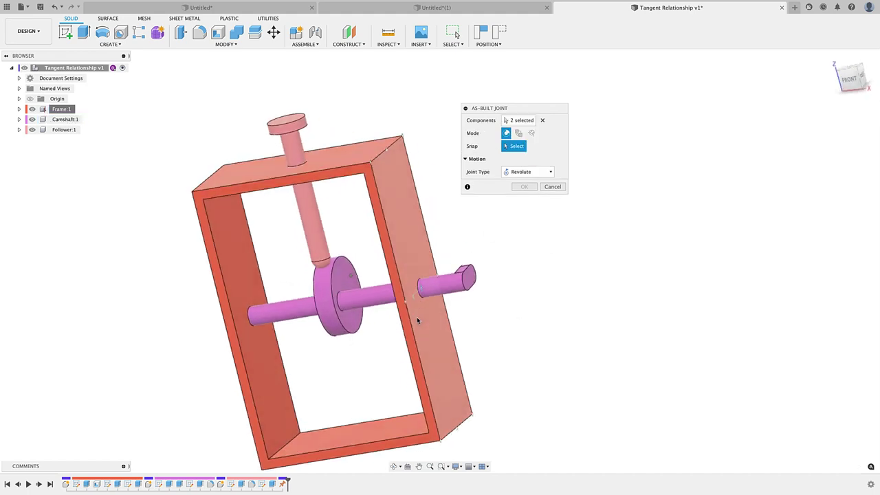
pyautogui.keyDown('shift'); pyautogui.moveTo(415, 314); pyautogui.dragTo(384, 312, button='middle'); pyautogui.keyUp('shift')
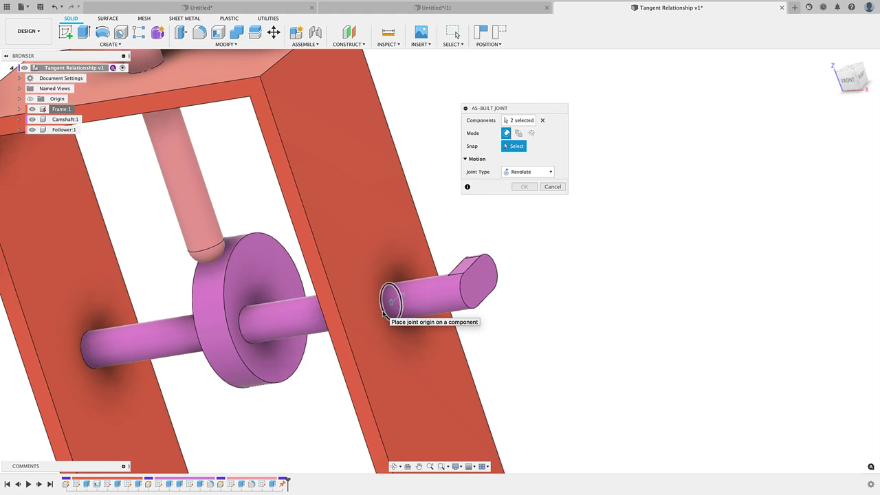
pyautogui.click(383, 313)
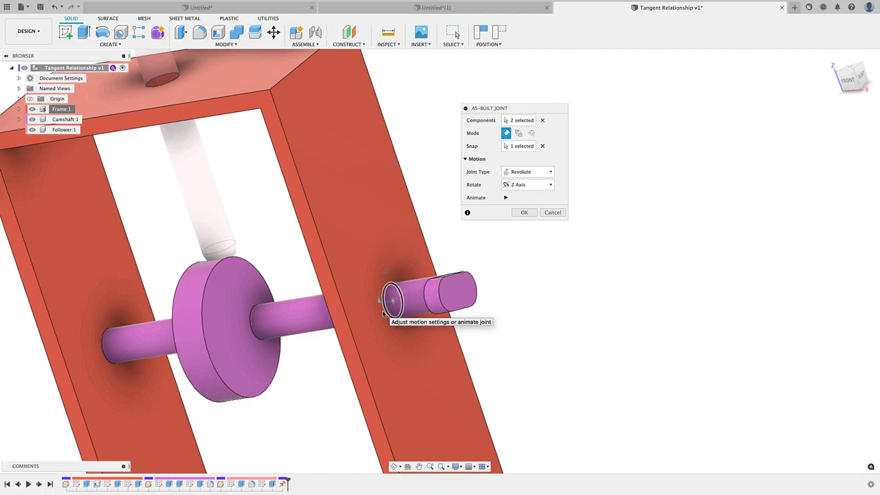
pyautogui.click(524, 213)
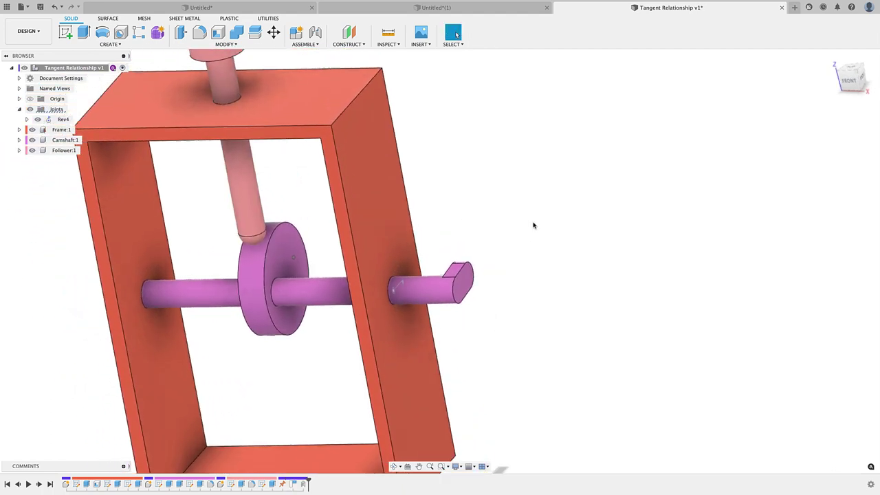
# Step: Rotate the camshaft by its crank end to test the revolute joint
pyautogui.keyDown('shift'); pyautogui.moveTo(534, 223); pyautogui.dragTo(430, 315, button='middle'); pyautogui.keyUp('shift')
pyautogui.moveTo(431, 315); pyautogui.dragTo(432, 315)
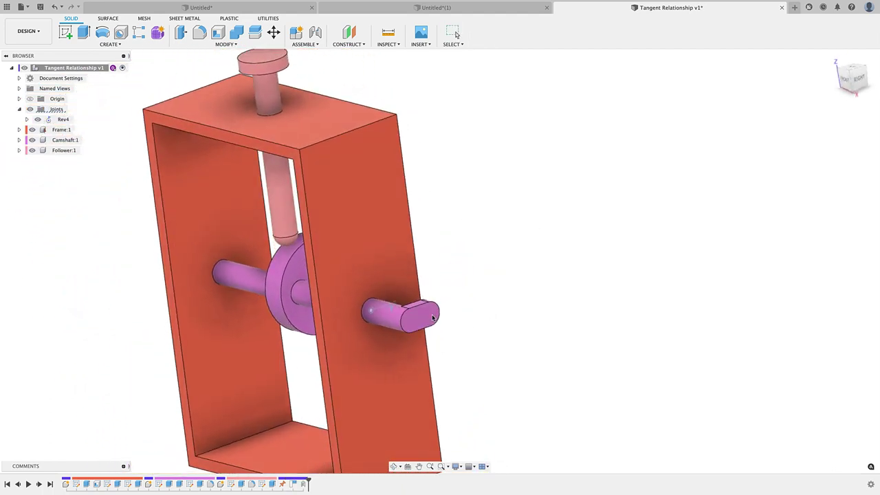
pyautogui.moveTo(413, 343)
pyautogui.keyDown('shift'); pyautogui.mouseDown(button='middle')
pyautogui.moveTo(363, 320)
pyautogui.moveTo(397, 341)
pyautogui.mouseUp(button='middle'); pyautogui.keyUp('shift')
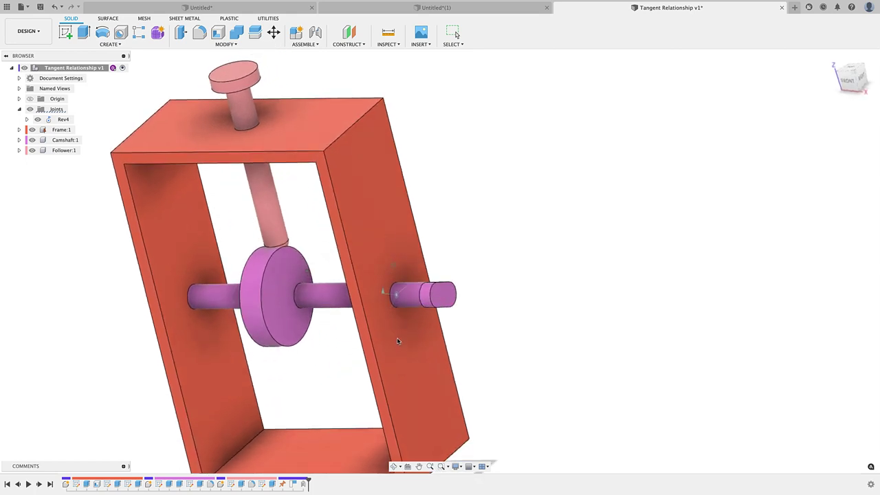
pyautogui.moveTo(407, 301); pyautogui.dragTo(420, 261)
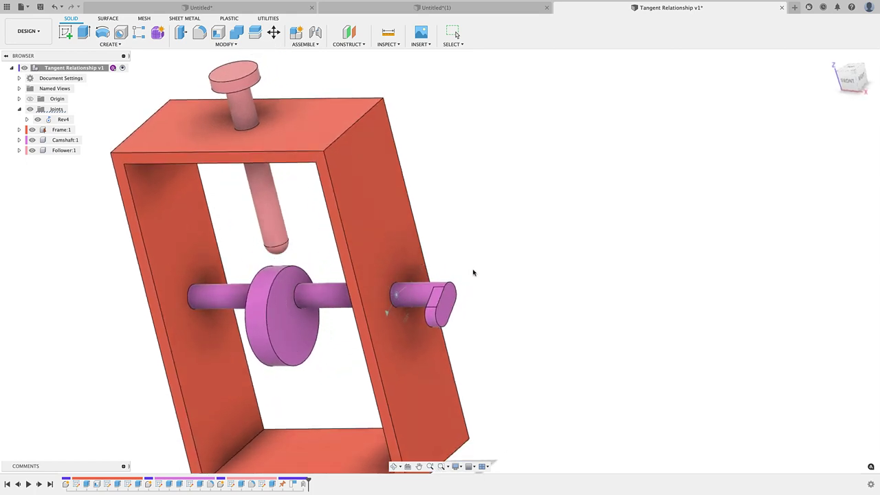
pyautogui.keyDown('shift'); pyautogui.moveTo(481, 289); pyautogui.dragTo(436, 334, button='middle'); pyautogui.keyUp('shift')
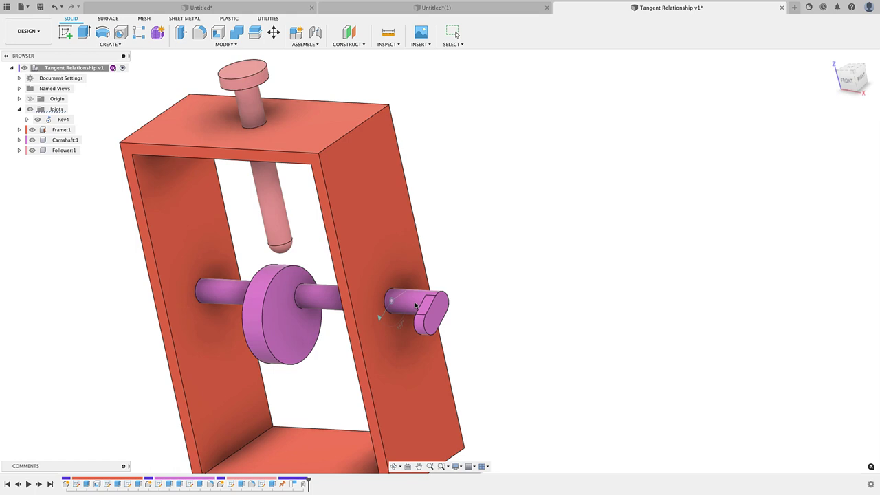
pyautogui.moveTo(415, 305); pyautogui.dragTo(415, 305)
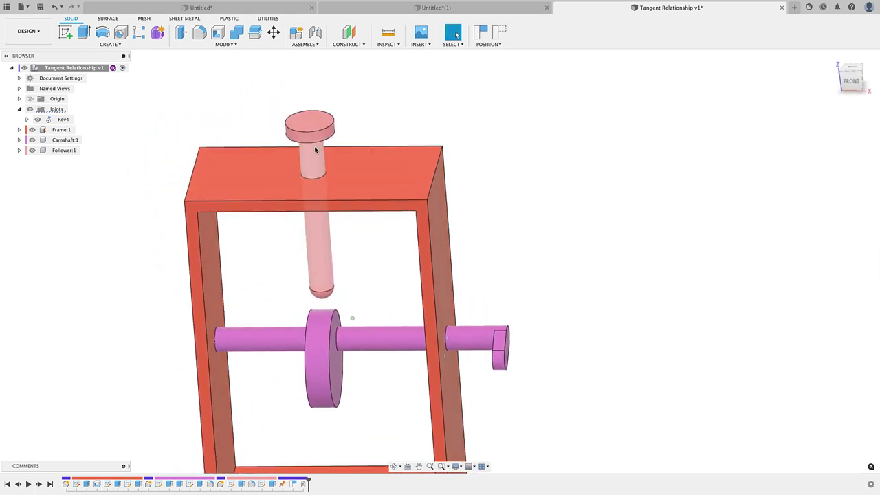
# Step: Set up an as-built joint of type Slider between the follower and the frame
pyautogui.keyDown('shift'); pyautogui.moveTo(315, 149); pyautogui.dragTo(337, 151, button='middle'); pyautogui.keyUp('shift')
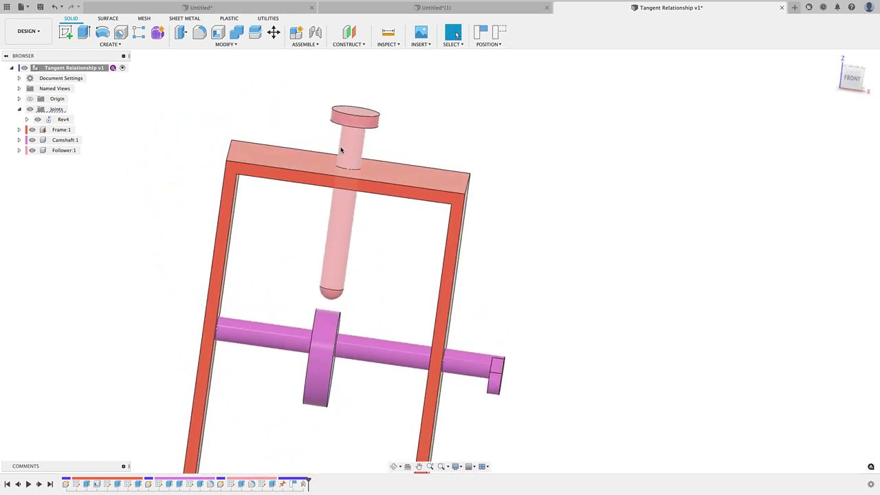
pyautogui.keyDown('shift'); pyautogui.moveTo(299, 121); pyautogui.dragTo(342, 80, button='middle'); pyautogui.keyUp('shift')
pyautogui.scroll(2, 342, 81)
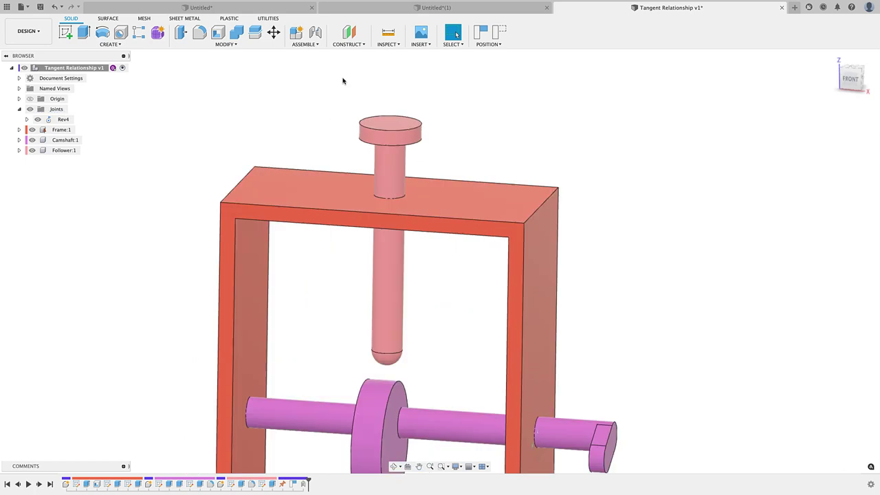
pyautogui.click(304, 44)
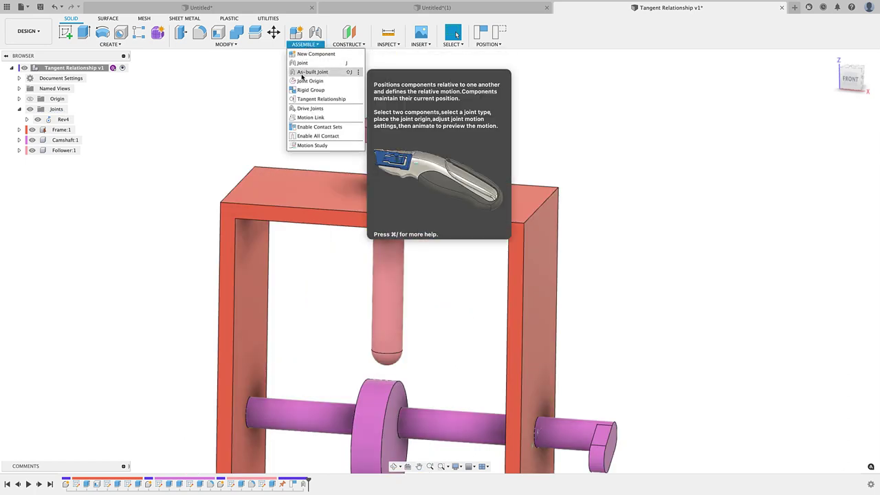
pyautogui.click(301, 75)
pyautogui.click(516, 145)
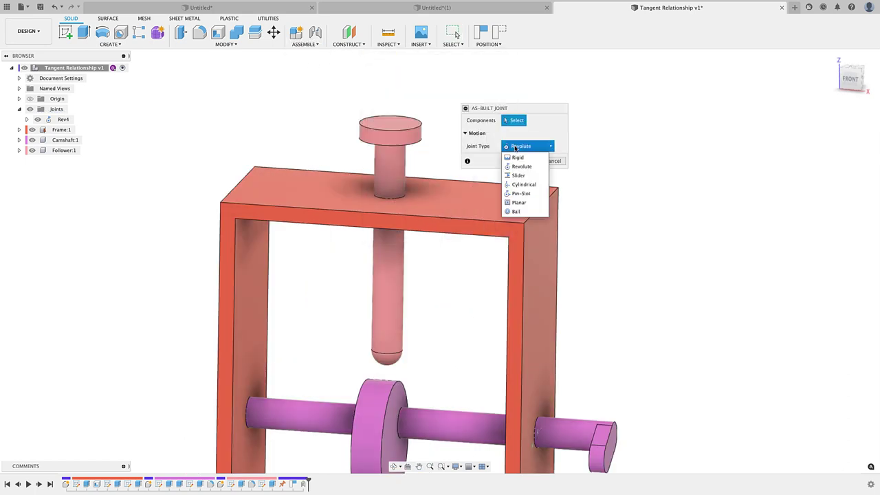
pyautogui.click(517, 175)
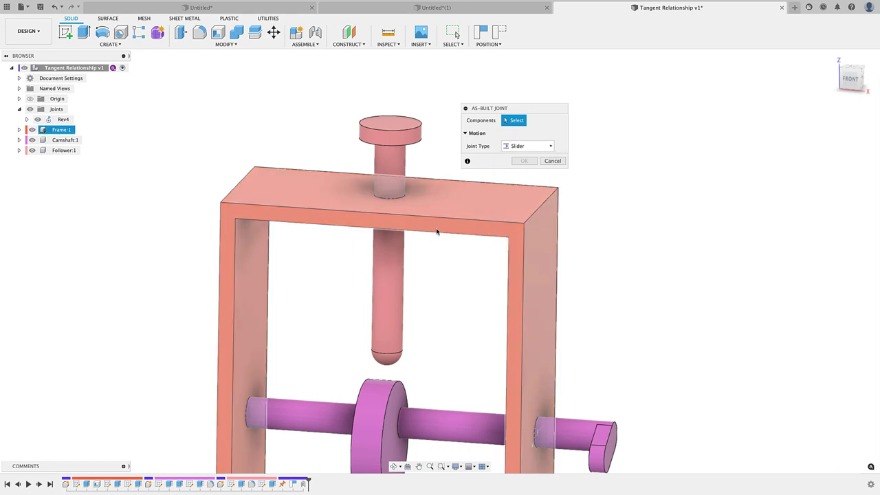
pyautogui.moveTo(436, 232); pyautogui.dragTo(354, 231, button='middle')
pyautogui.click(325, 186)
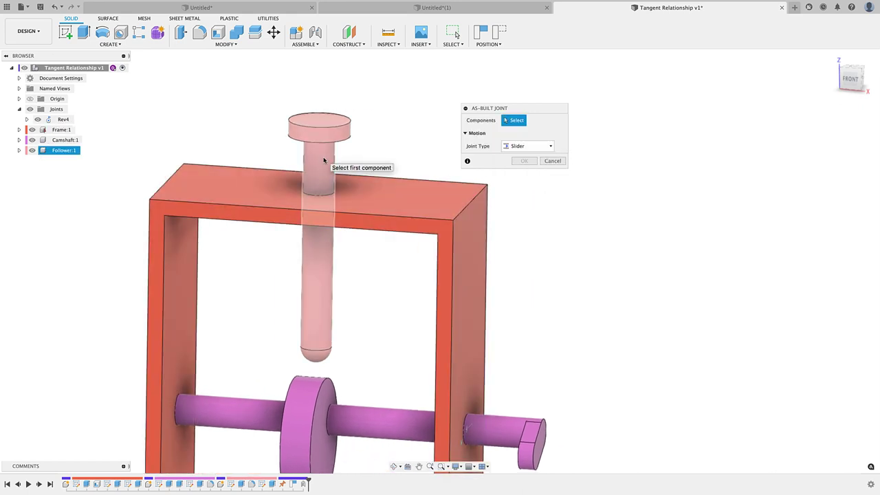
pyautogui.click(323, 160)
pyautogui.click(387, 182)
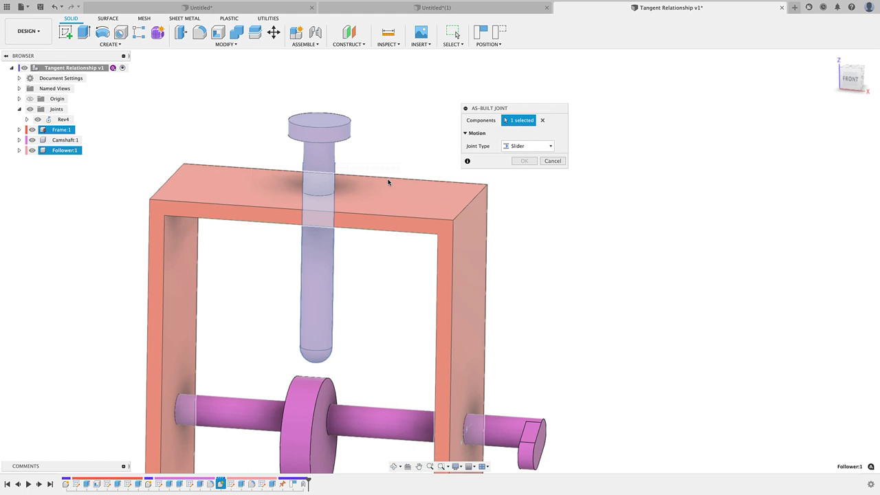
# Step: Place the slider joint's origin on the follower's stem just below the frame's upper bar, sliding along the Z axis, and create the joint
pyautogui.click(403, 205)
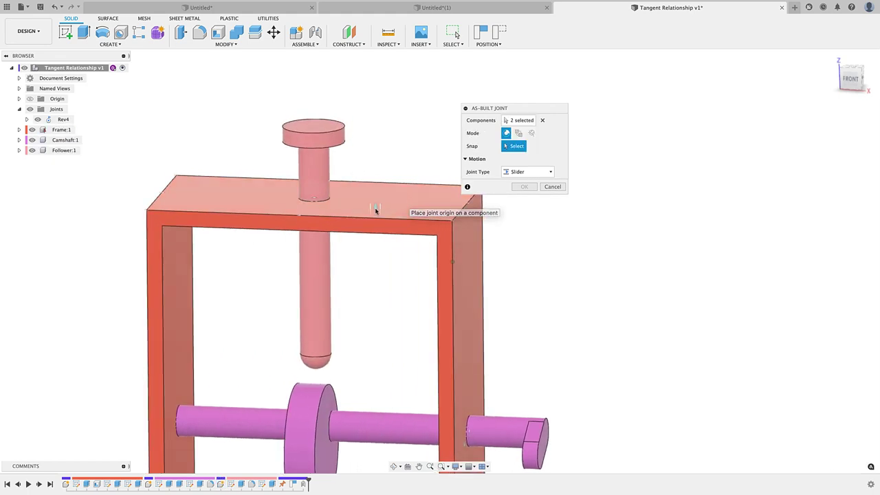
pyautogui.click(323, 235)
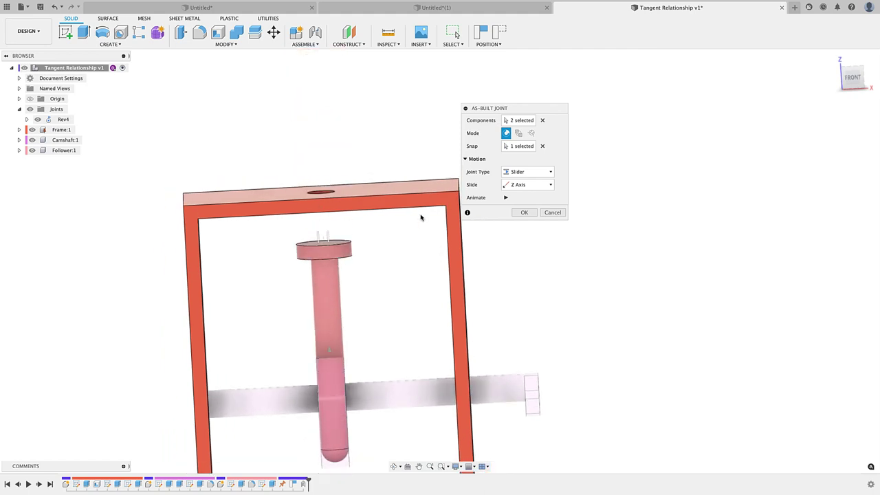
pyautogui.click(524, 212)
# Step: Slide the follower along its axis through the frame to test the slider joint
pyautogui.keyDown('shift'); pyautogui.moveTo(522, 217); pyautogui.dragTo(350, 295, button='middle'); pyautogui.keyUp('shift')
pyautogui.moveTo(359, 291); pyautogui.dragTo(356, 270)
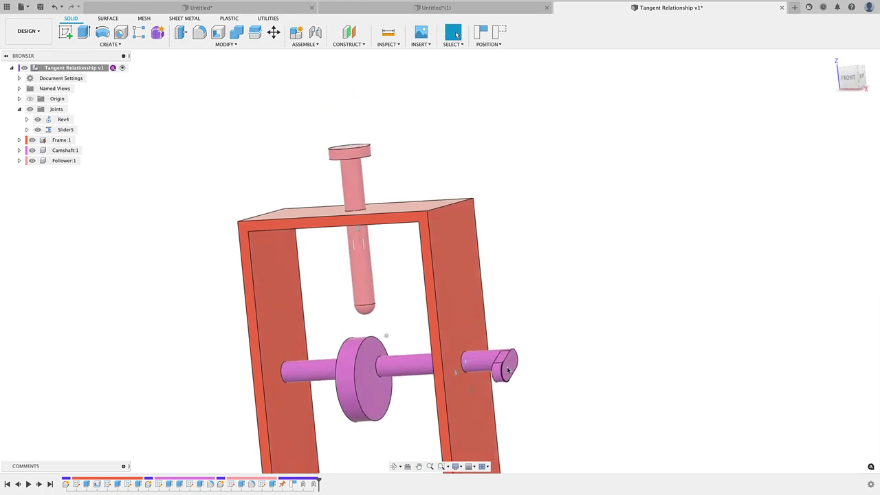
# Step: Turn the camshaft by its crank end until the crank points downward
pyautogui.moveTo(506, 368)
pyautogui.mouseDown()
pyautogui.moveTo(502, 347)
pyautogui.moveTo(508, 371)
pyautogui.mouseUp()
pyautogui.keyDown('shift'); pyautogui.moveTo(509, 330); pyautogui.dragTo(524, 328, button='middle'); pyautogui.keyUp('shift')
pyautogui.scroll(2, 524, 328)
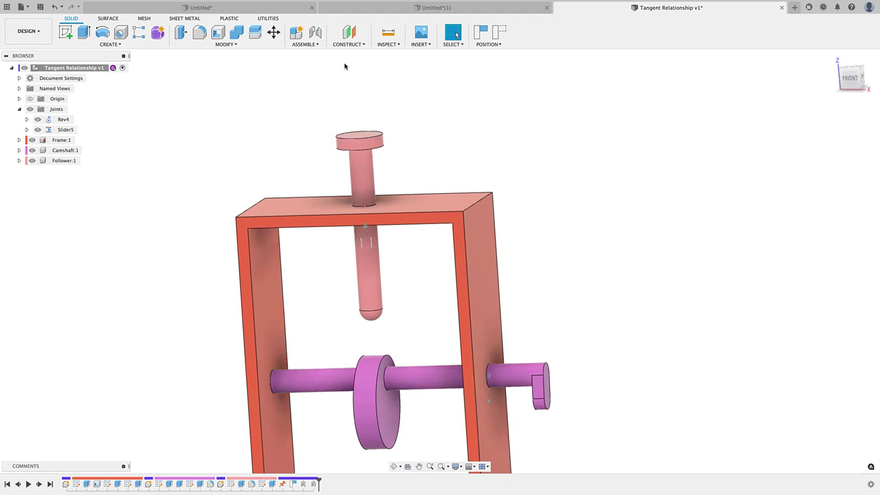
# Step: Try to create a tangent relationship between the follower's cylindrical stem face and the cam disc's outer face
pyautogui.click(308, 44)
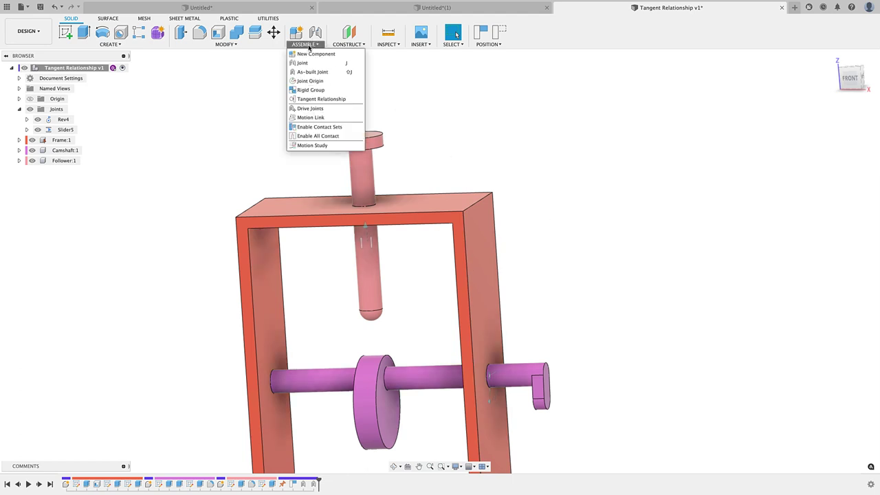
pyautogui.click(321, 99)
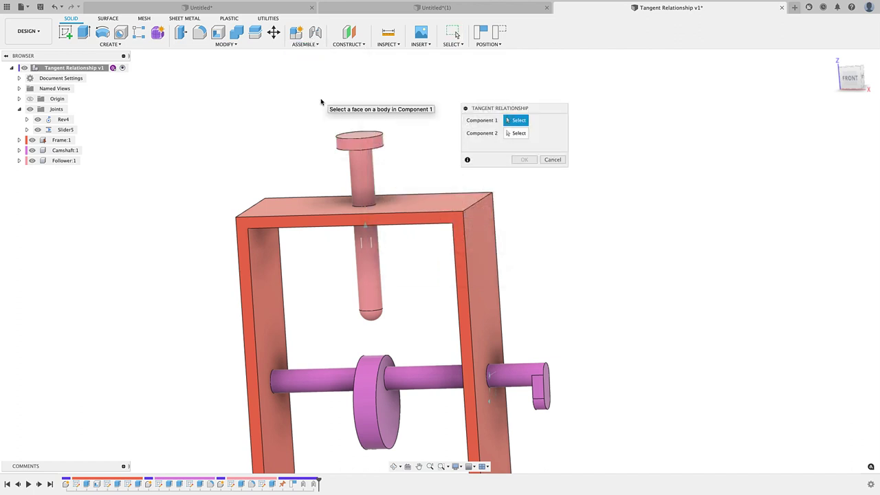
pyautogui.scroll(5, 326, 241)
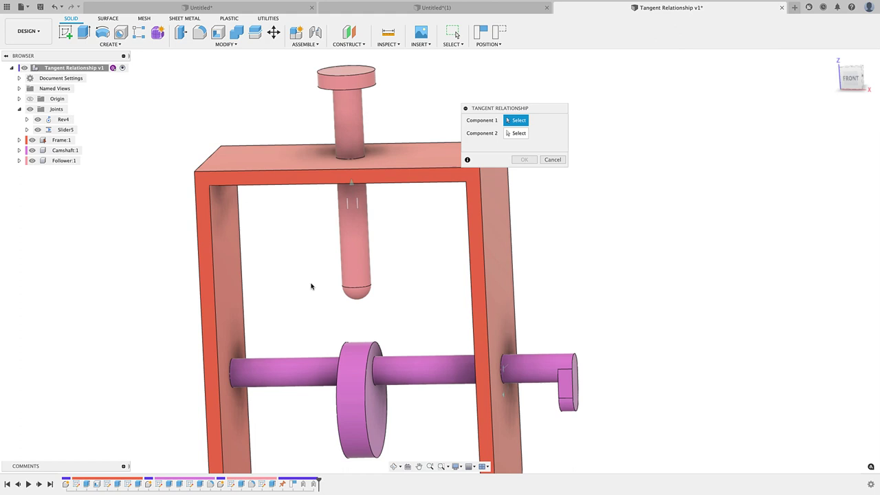
pyautogui.scroll(1, 310, 309)
pyautogui.scroll(3, 355, 308)
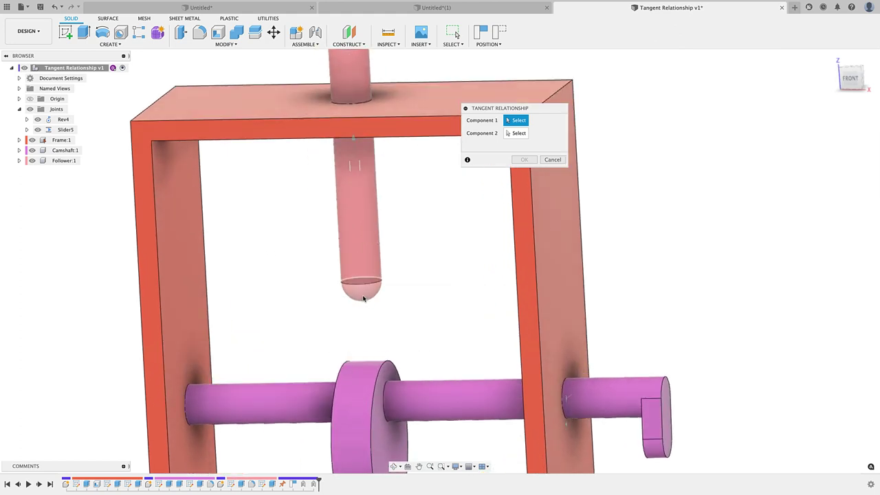
pyautogui.keyDown('shift'); pyautogui.moveTo(367, 297); pyautogui.dragTo(361, 298, button='middle'); pyautogui.keyUp('shift')
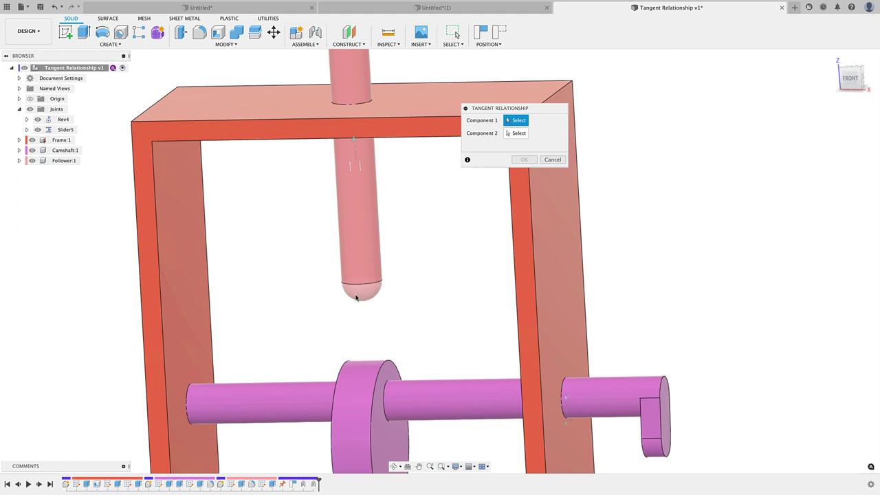
pyautogui.scroll(-1, 359, 300)
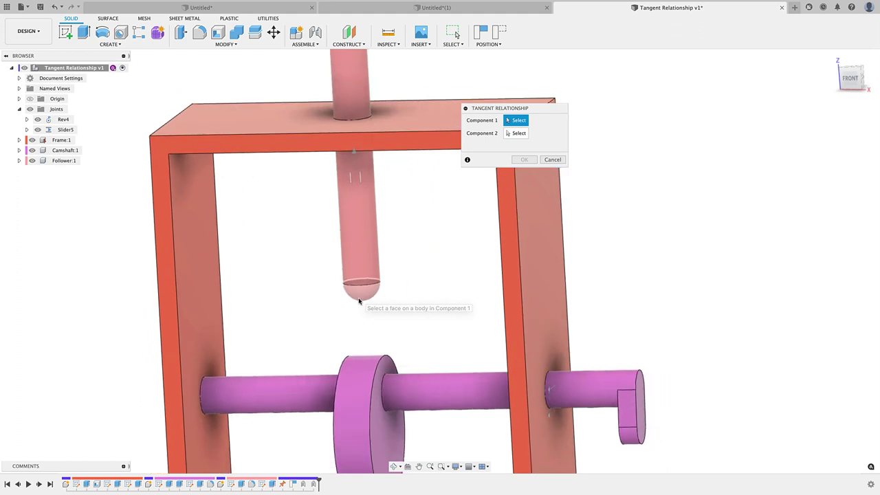
pyautogui.click(360, 218)
pyautogui.scroll(-2, 360, 217)
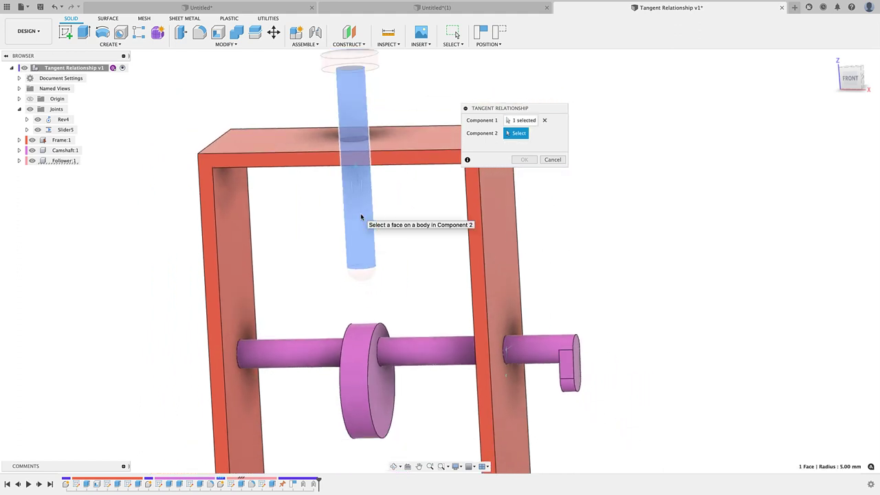
pyautogui.click(353, 347)
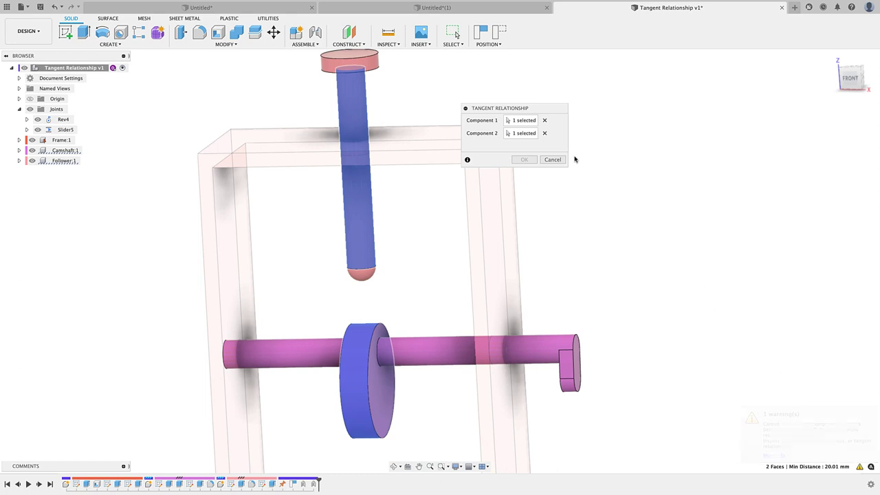
pyautogui.click(552, 159)
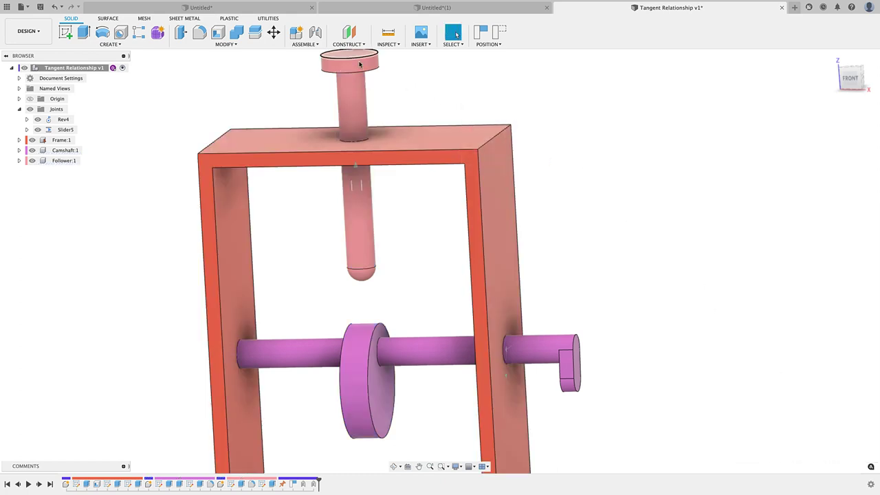
# Step: Create a tangent relationship between the follower's rounded tip and the cam disc's outer face
pyautogui.click(303, 45)
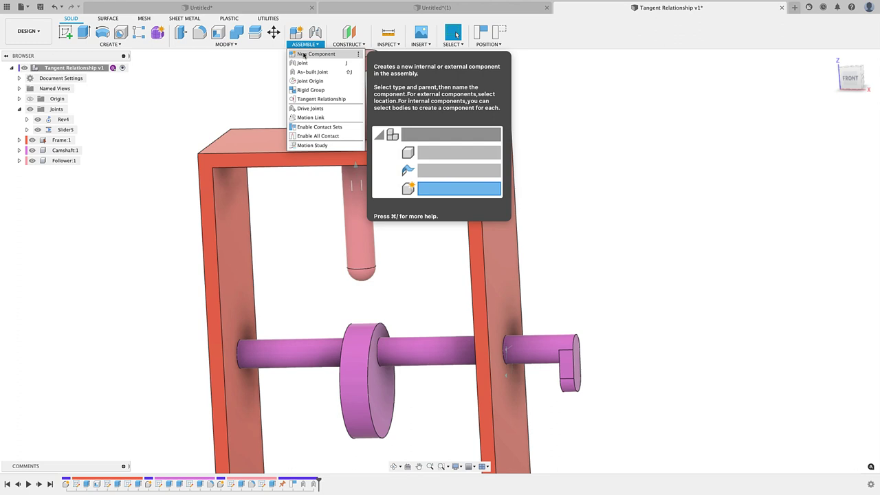
pyautogui.click(306, 99)
pyautogui.click(361, 278)
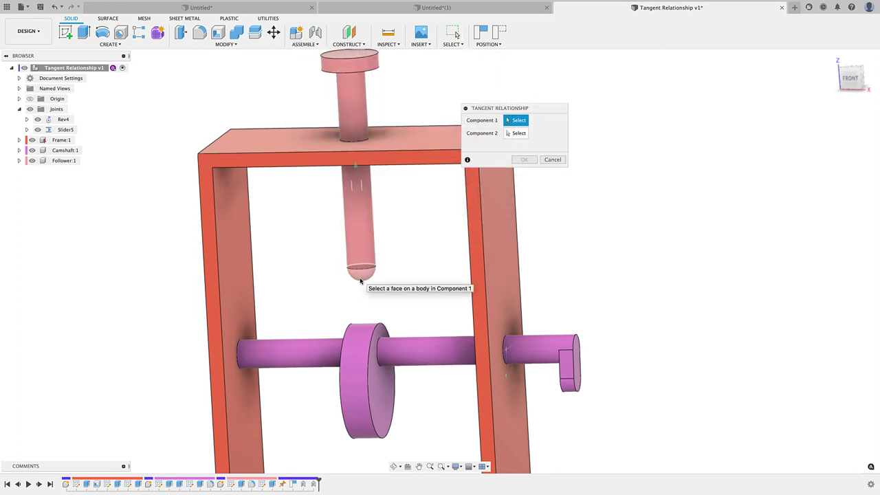
pyautogui.click(364, 336)
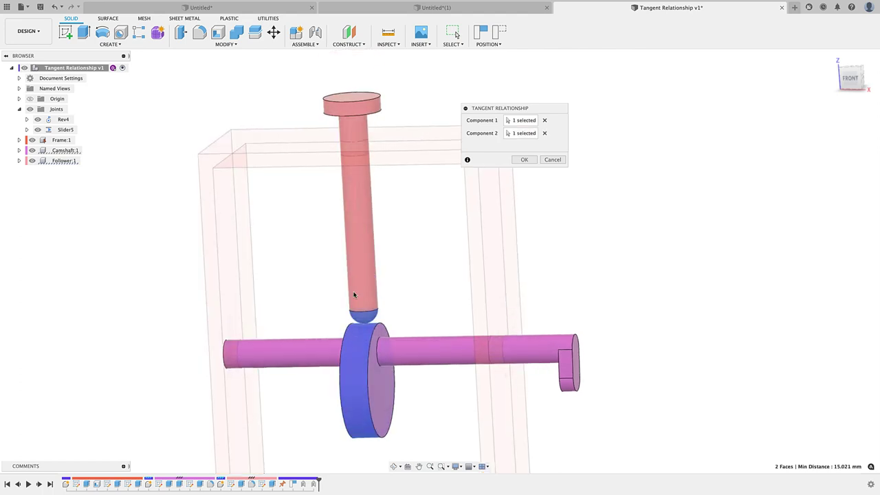
pyautogui.scroll(5, 355, 328)
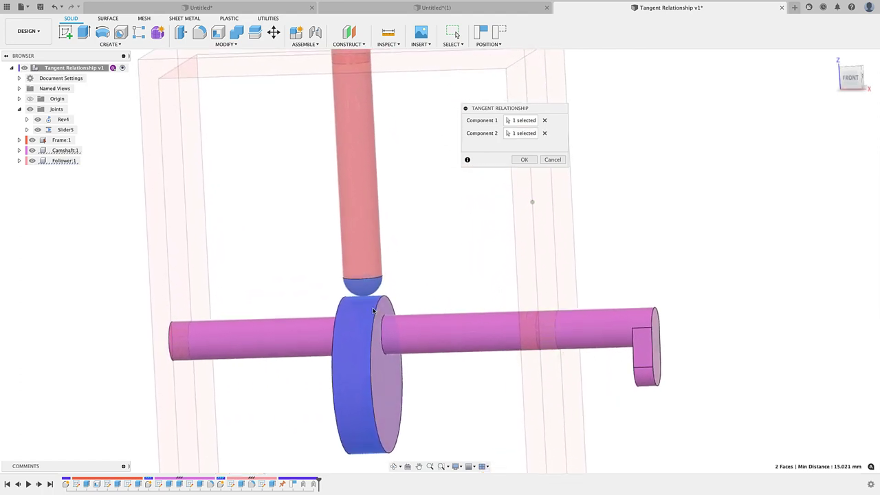
pyautogui.click(521, 162)
# Step: Rotate the camshaft by its crank end to test how the cam drives the follower
pyautogui.scroll(-5, 486, 294)
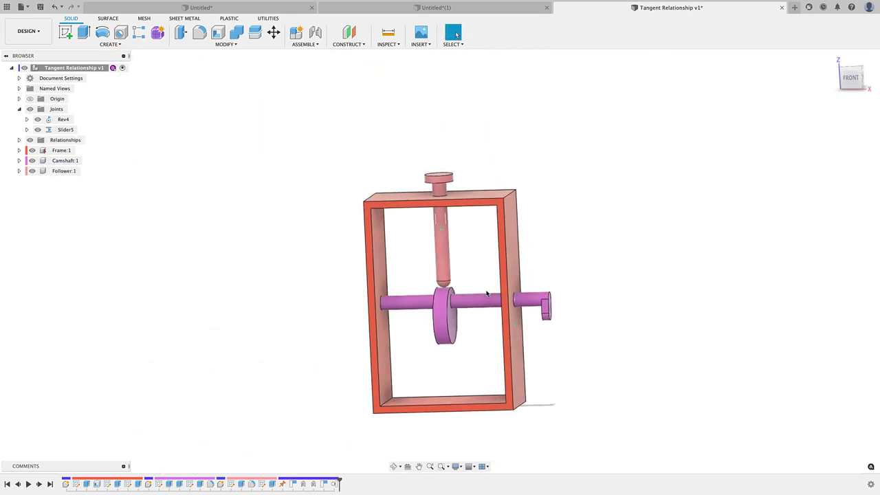
pyautogui.scroll(2, 503, 322)
pyautogui.scroll(3, 505, 323)
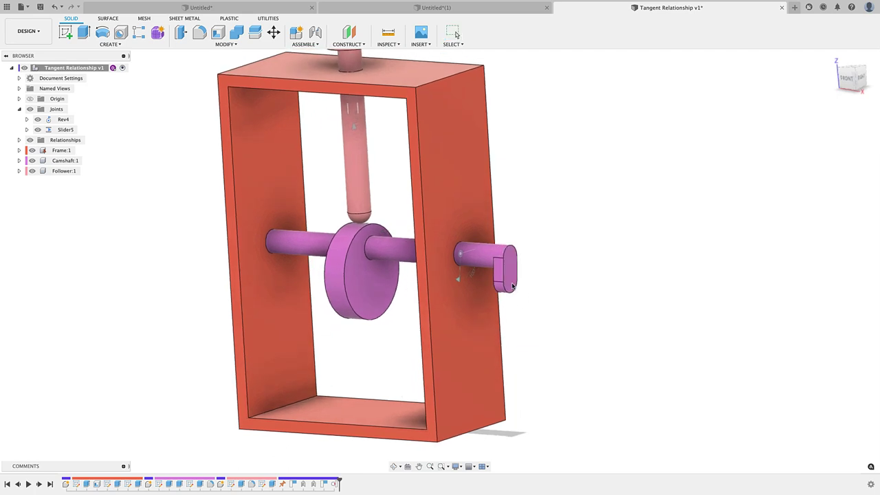
pyautogui.moveTo(512, 286); pyautogui.dragTo(458, 330)
pyautogui.scroll(-1, 408, 283)
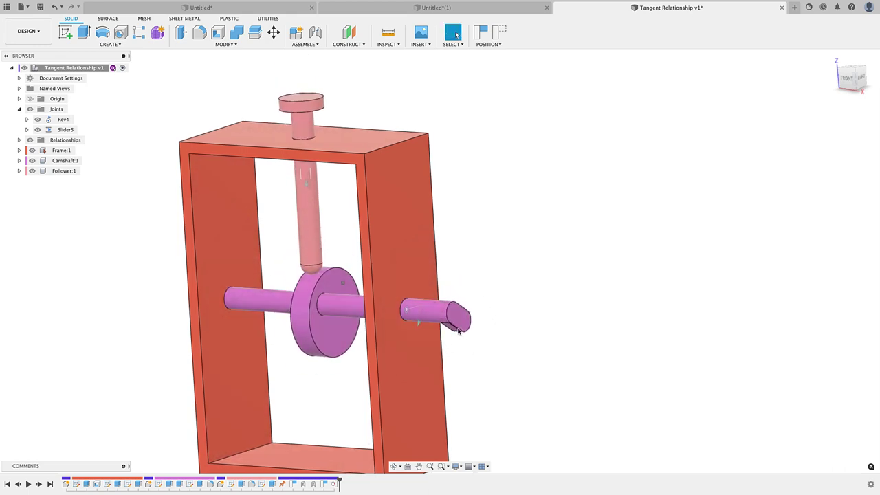
# Step: Animate the whole model from the camshaft's revolute joint, examine the cam and follower motion from several sides, and end the animation
pyautogui.rightClick(55, 122)
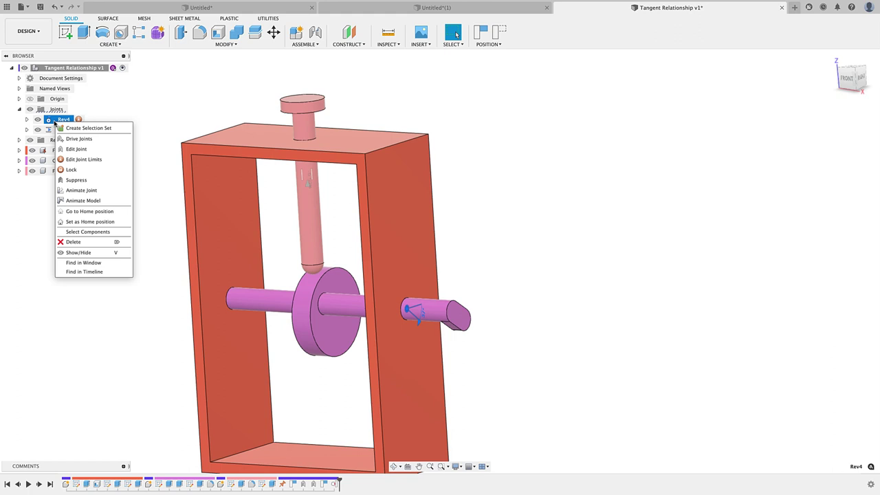
pyautogui.click(82, 200)
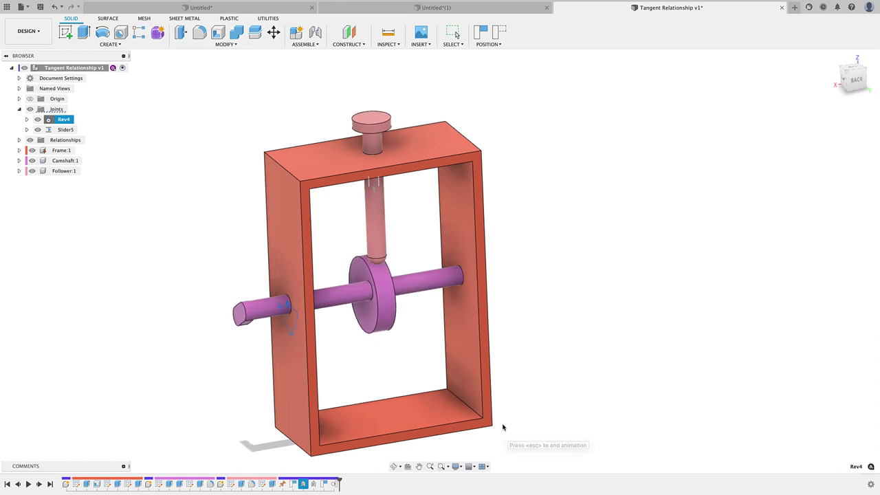
pyautogui.keyDown('shift'); pyautogui.moveTo(408, 275); pyautogui.dragTo(415, 304, button='middle'); pyautogui.keyUp('shift')
pyautogui.scroll(2, 428, 294)
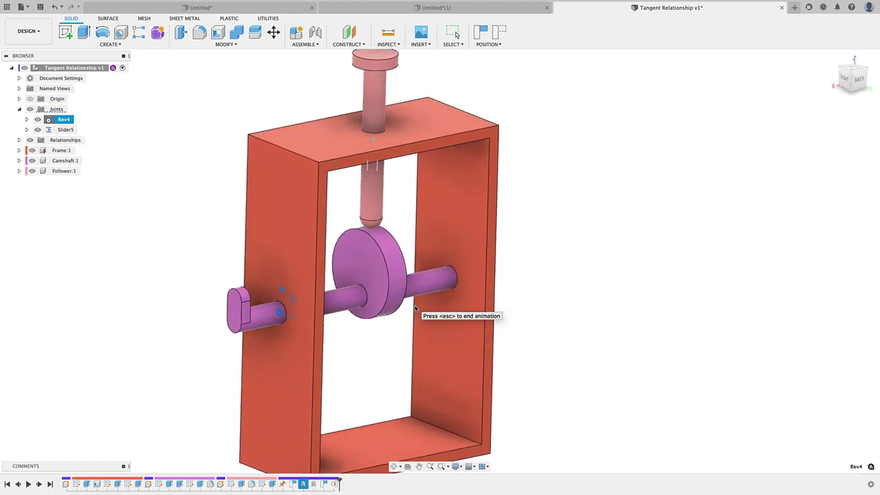
pyautogui.keyDown('shift'); pyautogui.moveTo(415, 307); pyautogui.dragTo(417, 308, button='middle'); pyautogui.keyUp('shift')
pyautogui.keyDown('shift'); pyautogui.moveTo(492, 121); pyautogui.dragTo(513, 100, button='middle'); pyautogui.keyUp('shift')
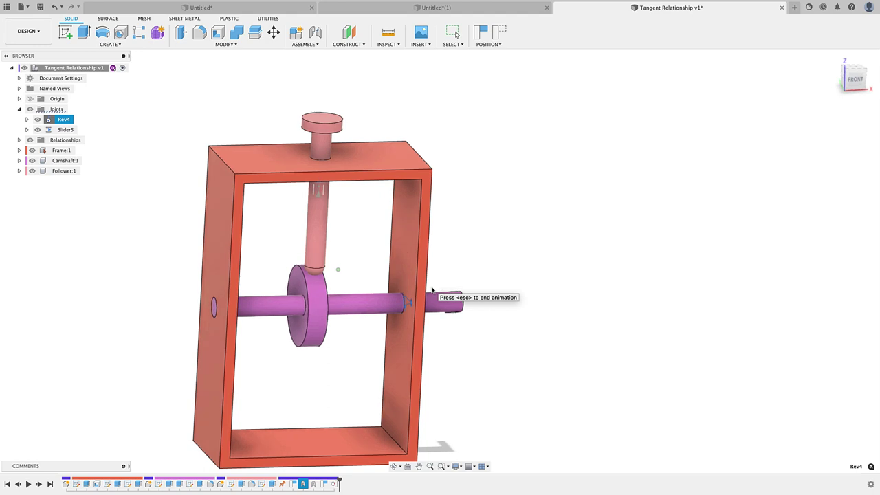
pyautogui.keyDown('shift'); pyautogui.moveTo(440, 297); pyautogui.dragTo(660, 387, button='middle'); pyautogui.keyUp('shift')
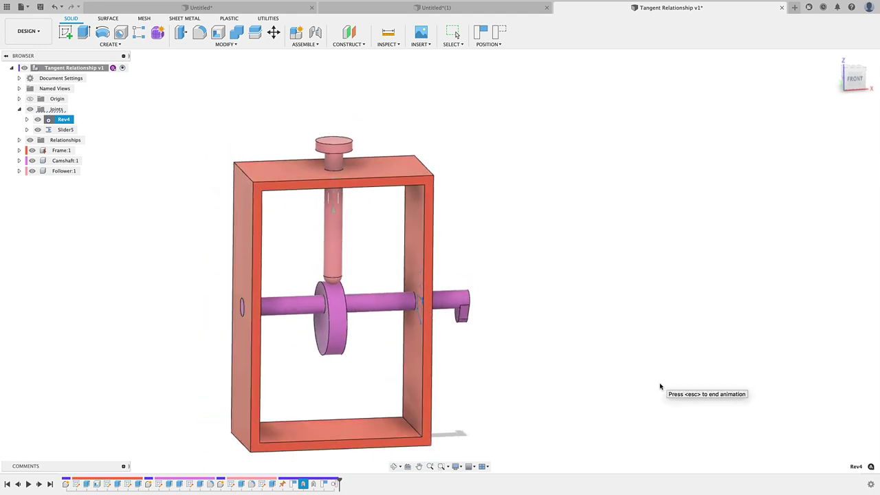
pyautogui.press('Escape')
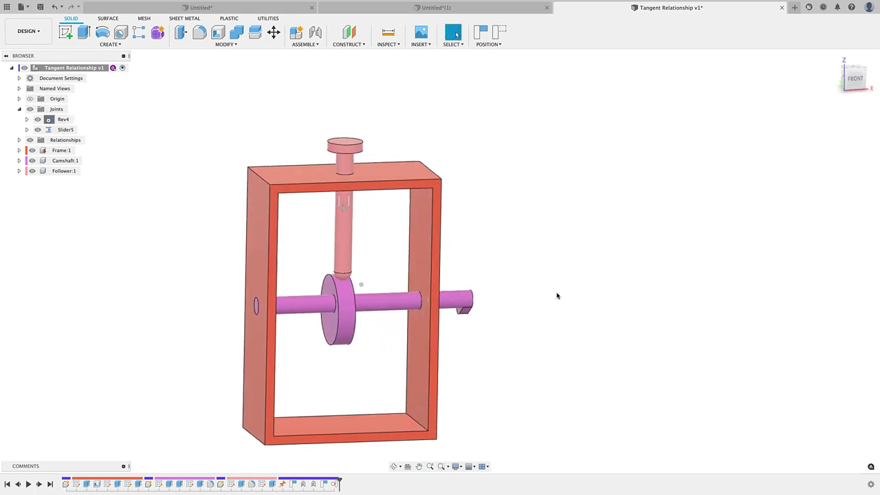